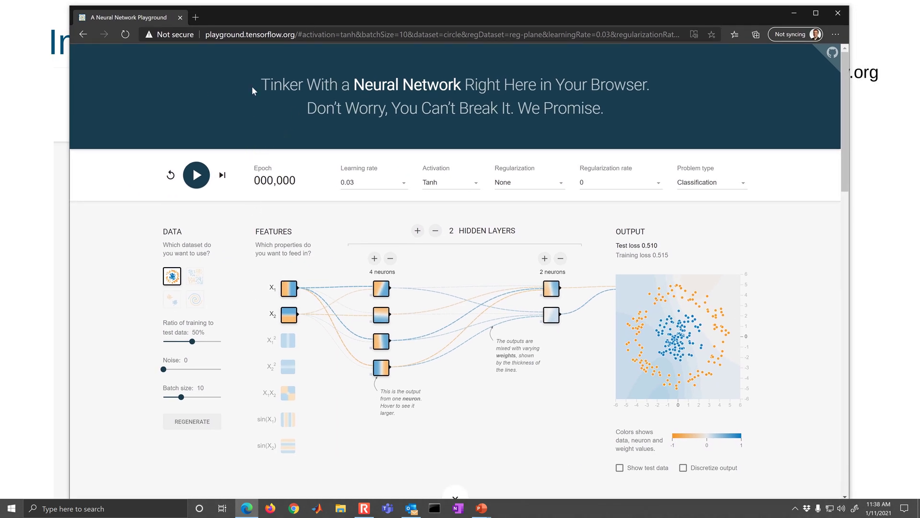
- Maximize the browser and cut the network to one hidden layer with a single neuron
double_click(263, 18)
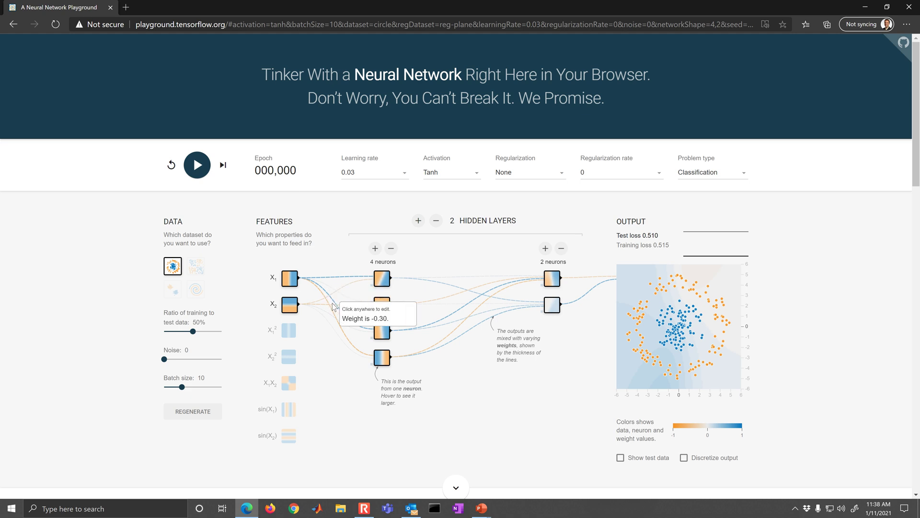
click(435, 221)
click(435, 222)
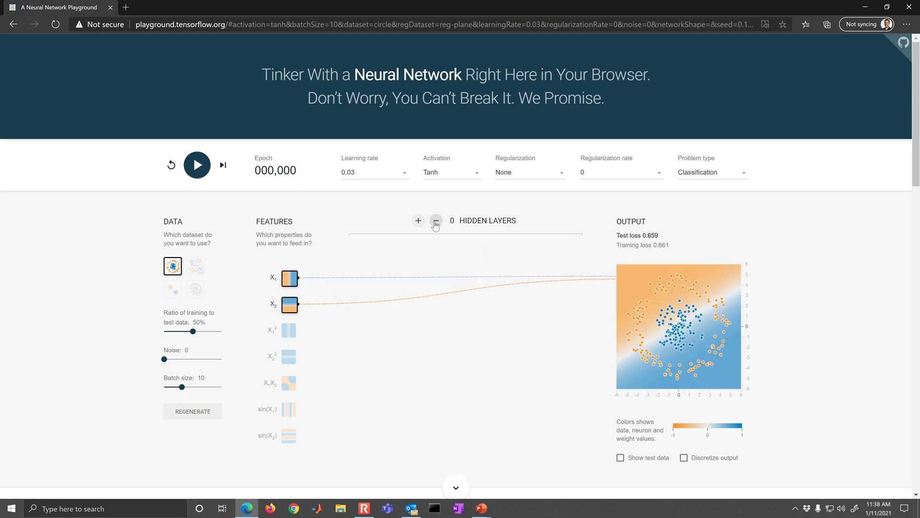
click(418, 221)
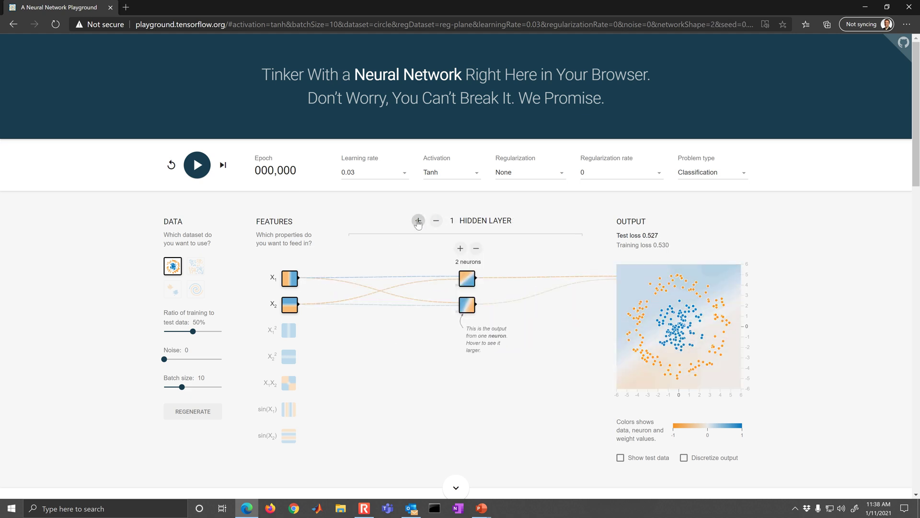
click(476, 248)
- Leave X1 as the only input feature and keep Classification as the problem type
click(290, 278)
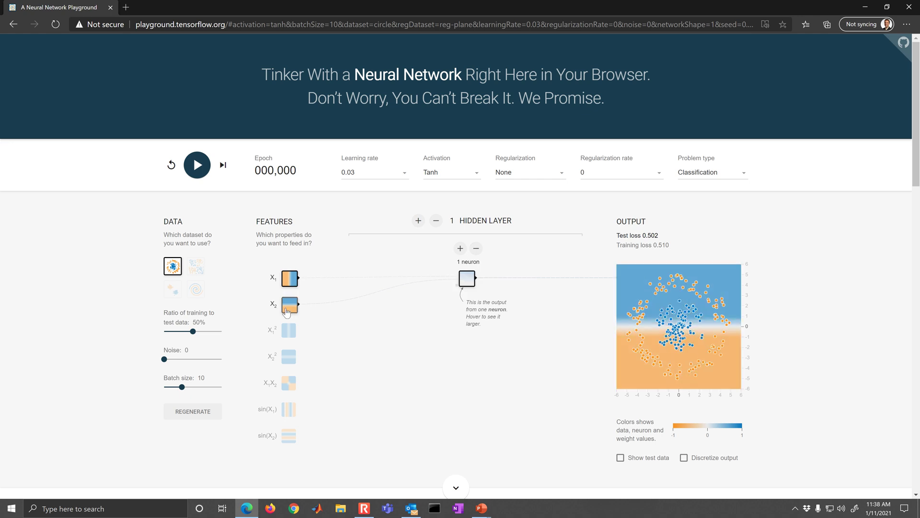
click(290, 278)
click(291, 303)
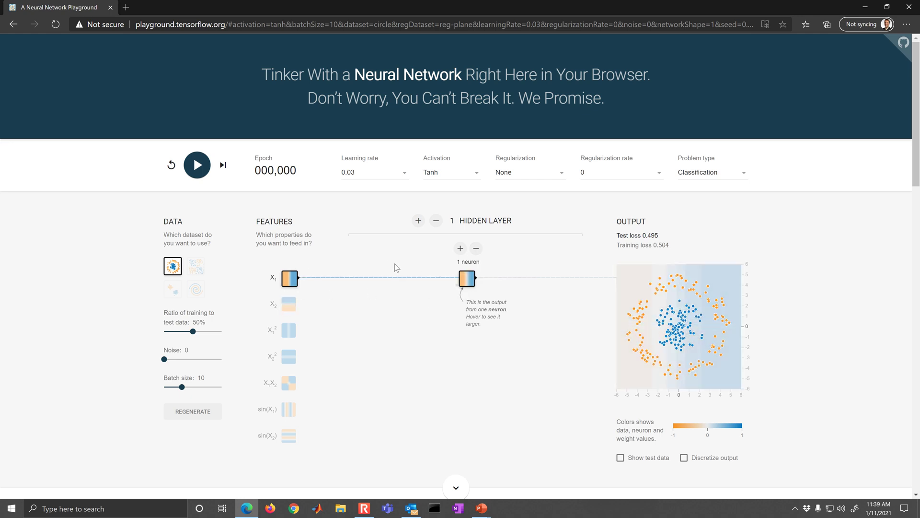
click(702, 176)
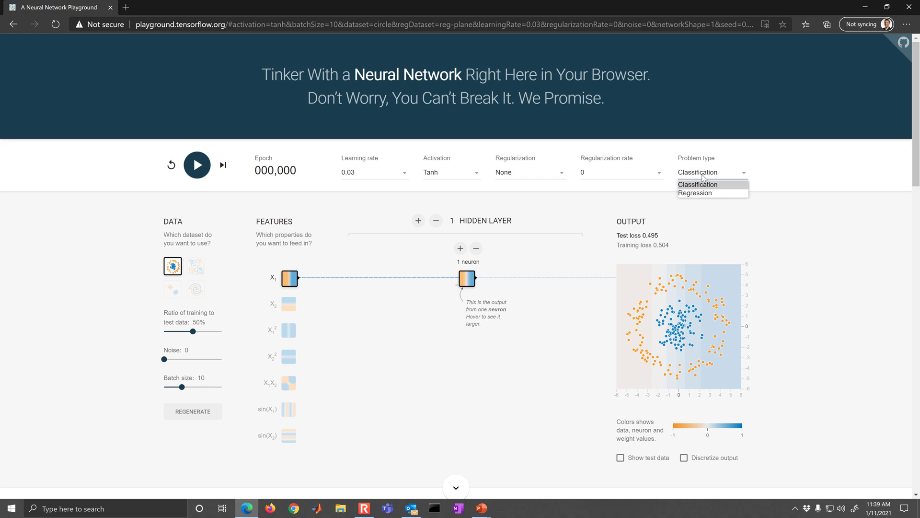
click(702, 186)
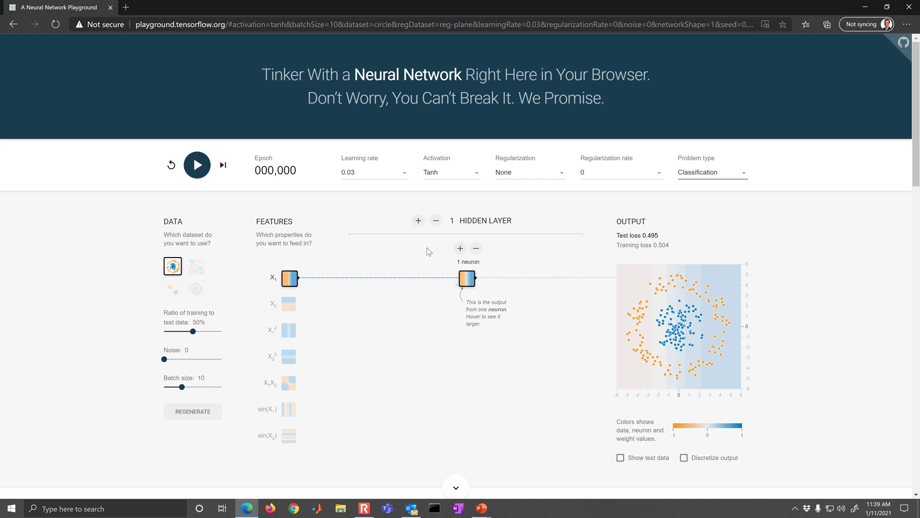
- Train the one-neuron network fed by X1
click(197, 168)
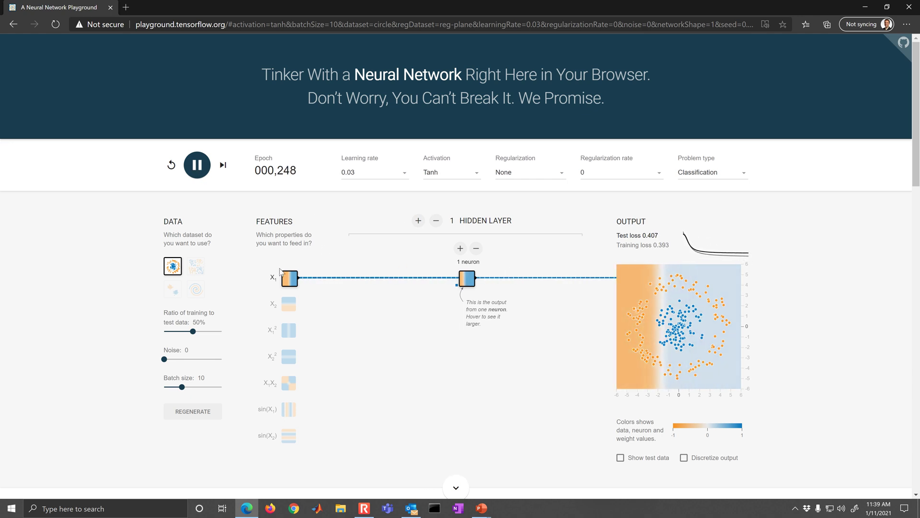
mouse_move(288, 280)
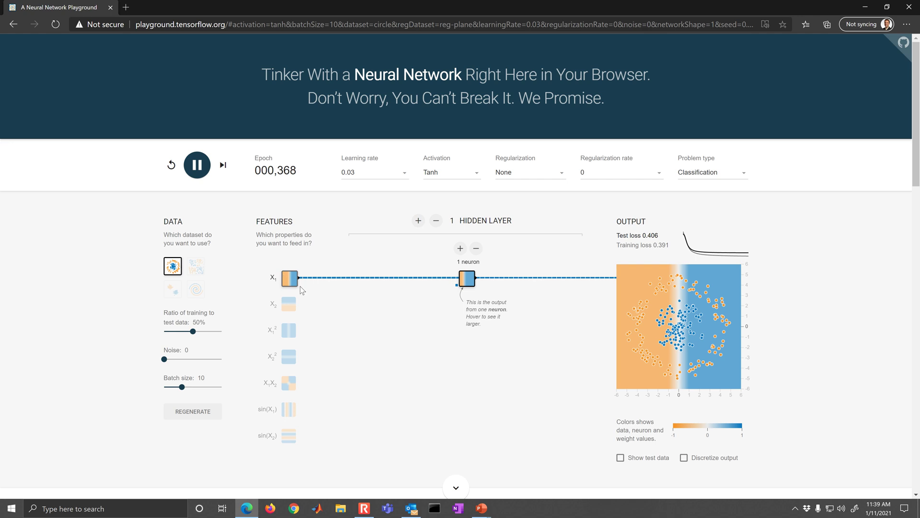
mouse_move(459, 277)
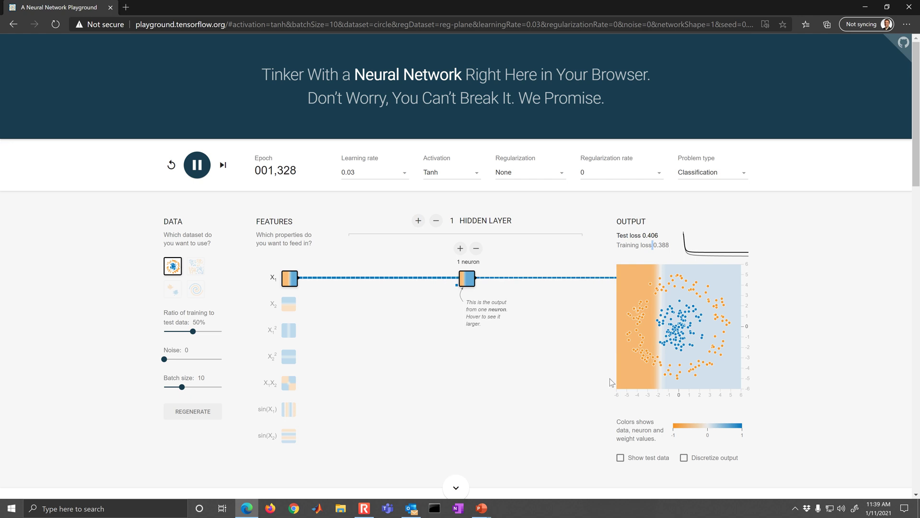
- Turn on Show test data for the output, then widen the hidden layer to two neurons
click(621, 458)
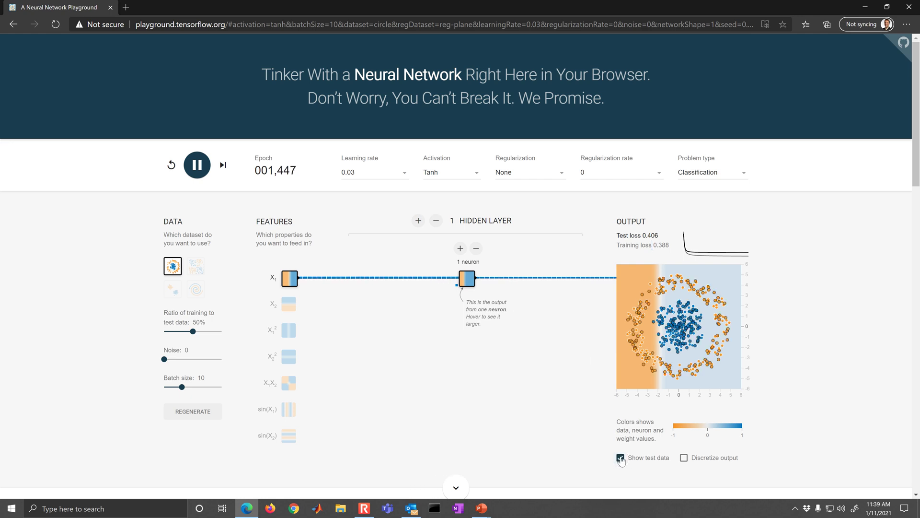
click(620, 458)
click(621, 459)
click(621, 458)
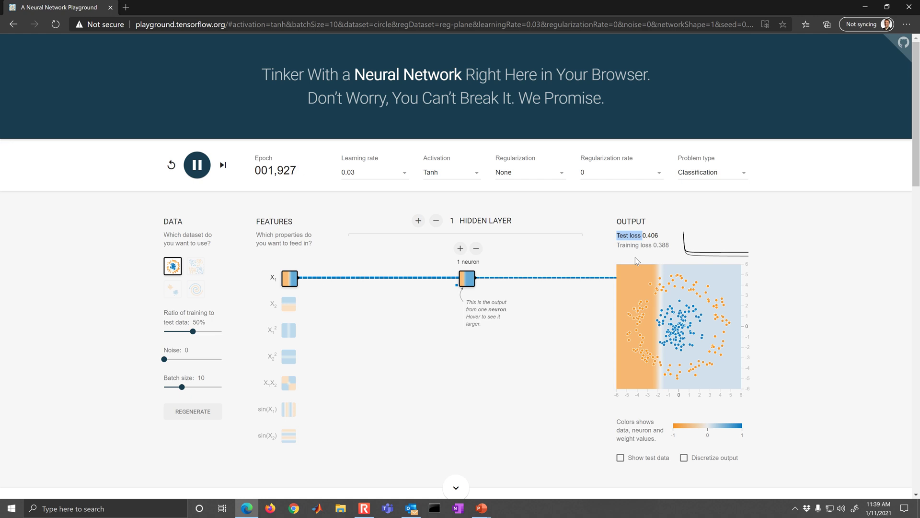
click(621, 458)
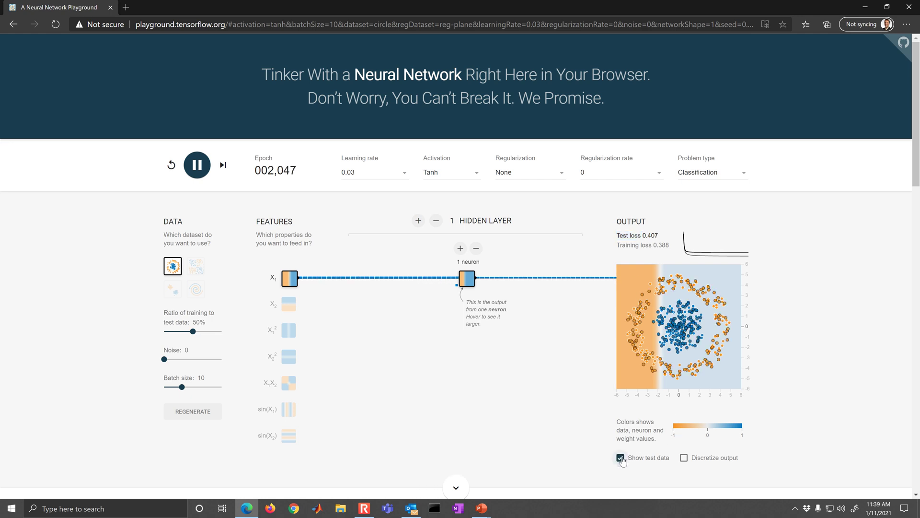
click(460, 249)
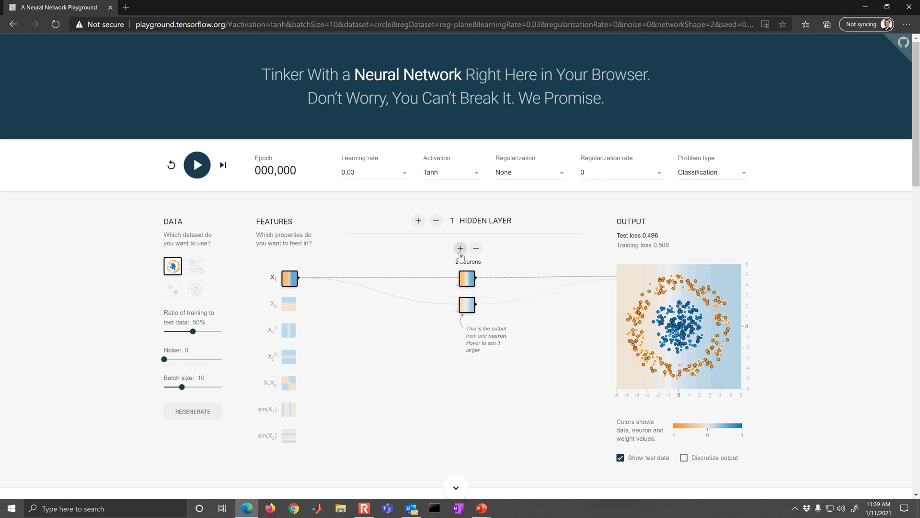
- Train the two-neuron network on X1 alone, then enable X2 as a second input
click(198, 165)
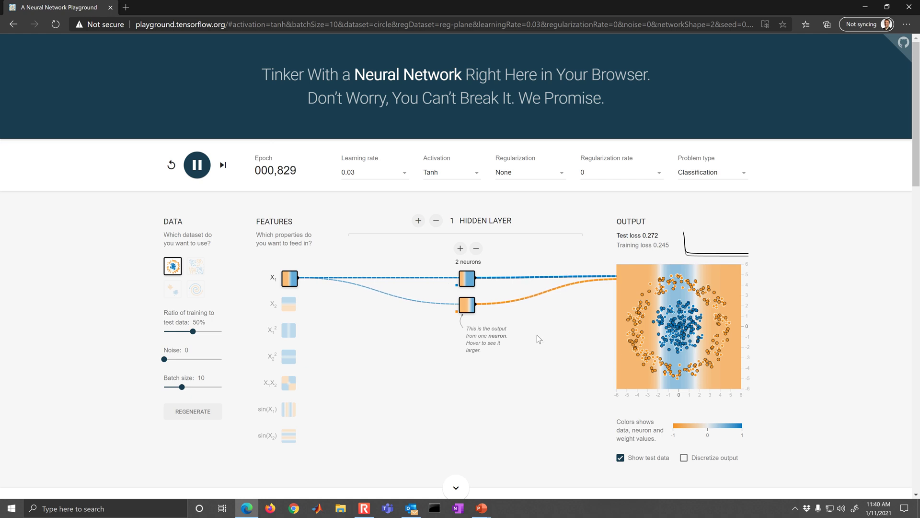
click(290, 305)
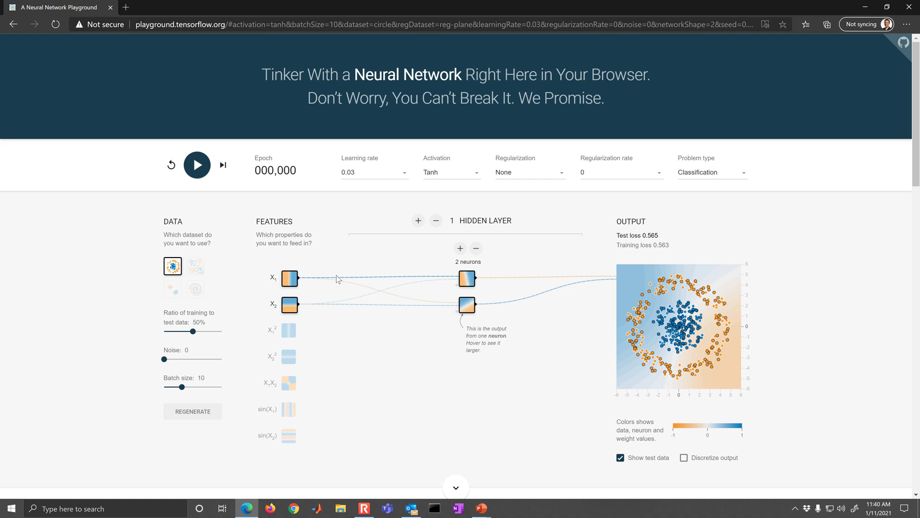
- Train the two-neuron X1+X2 network to epoch 2,903 with test loss 0.284
click(207, 168)
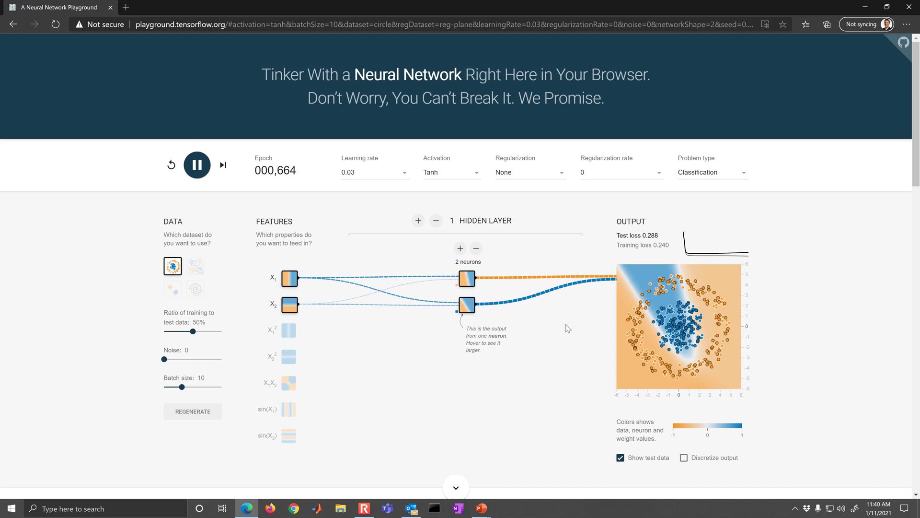
mouse_move(465, 306)
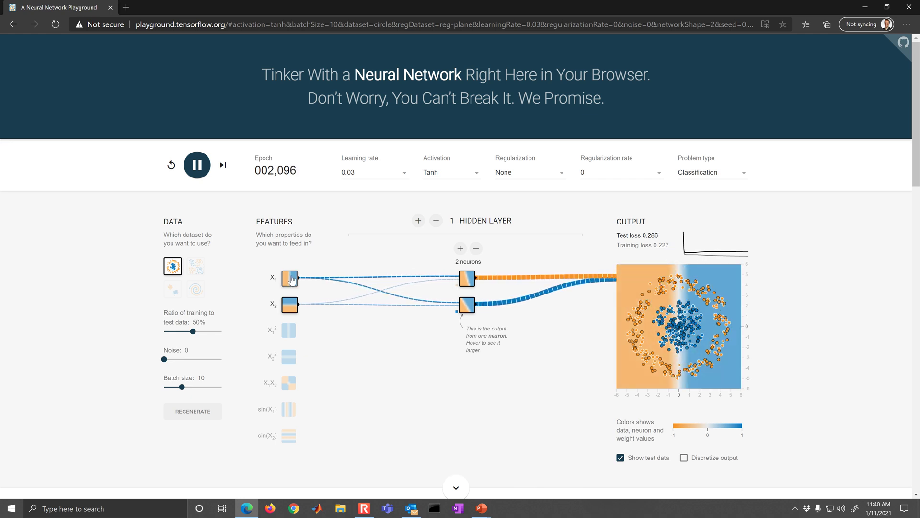
mouse_move(289, 281)
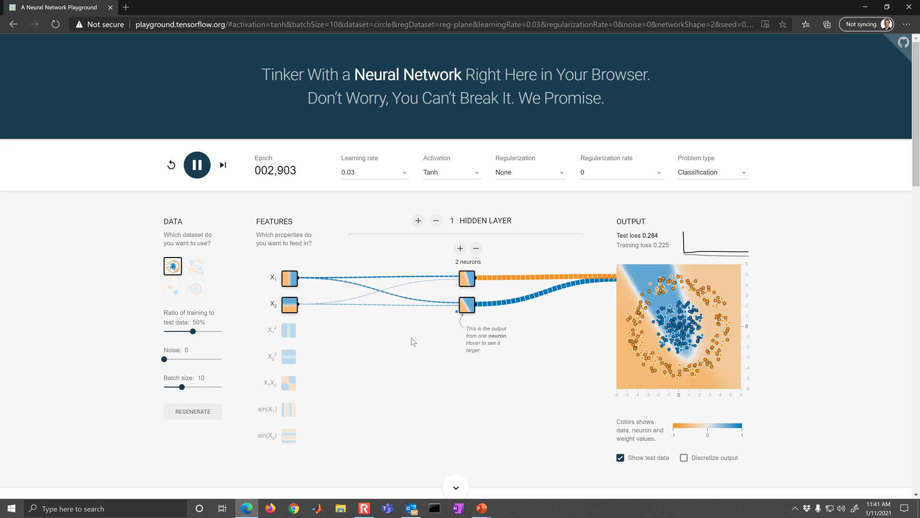
- Grow the hidden layer to four neurons and train it to test loss 0.008
click(460, 249)
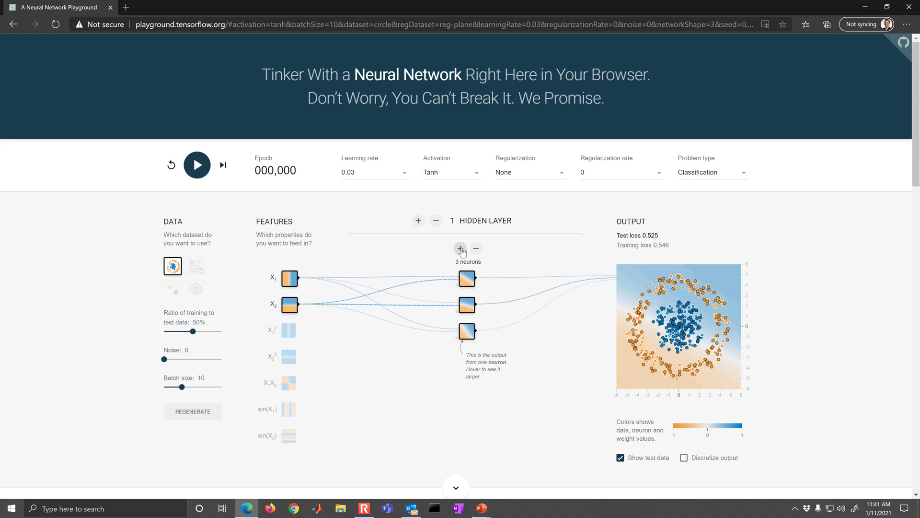
click(460, 249)
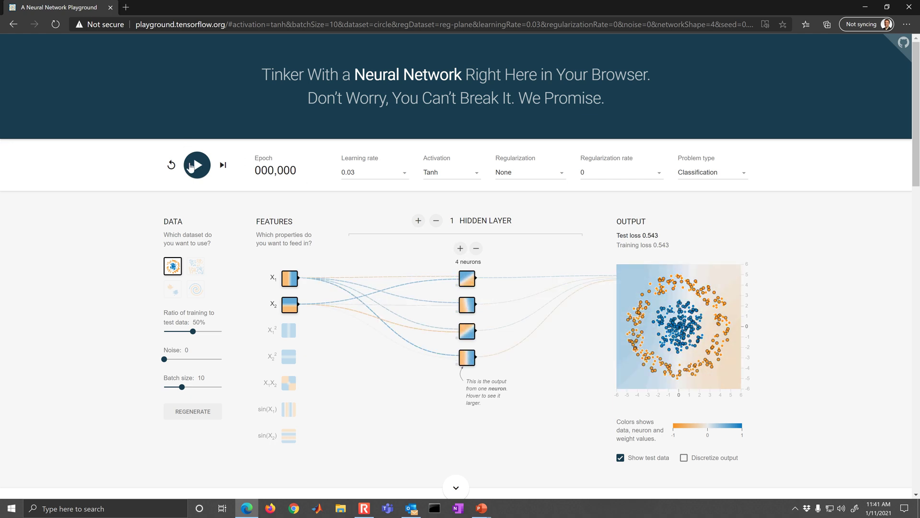
click(191, 166)
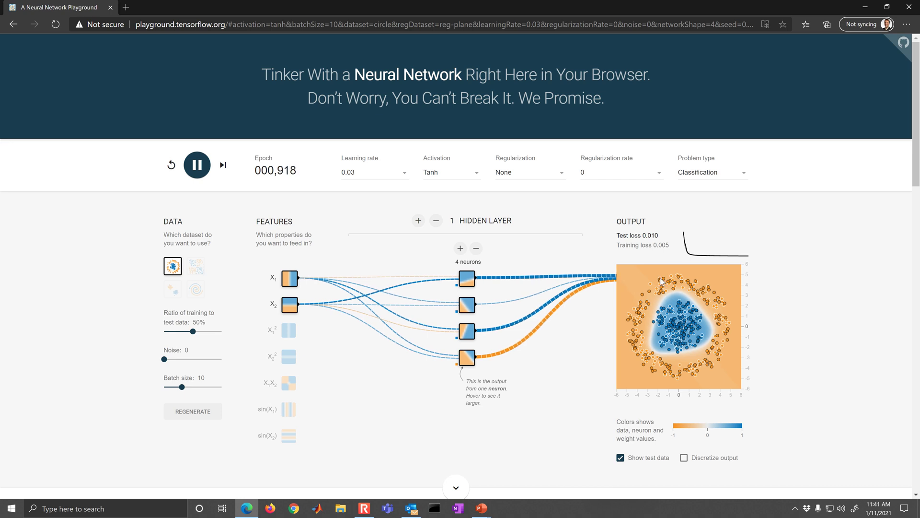
mouse_move(511, 302)
- Drop to three neurons and train to test loss 0.006 at epoch 2,113
click(477, 249)
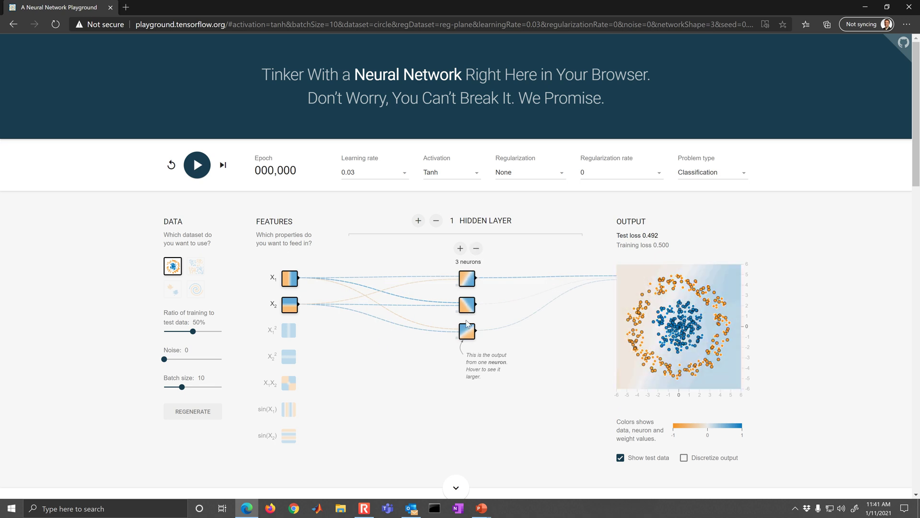
click(202, 173)
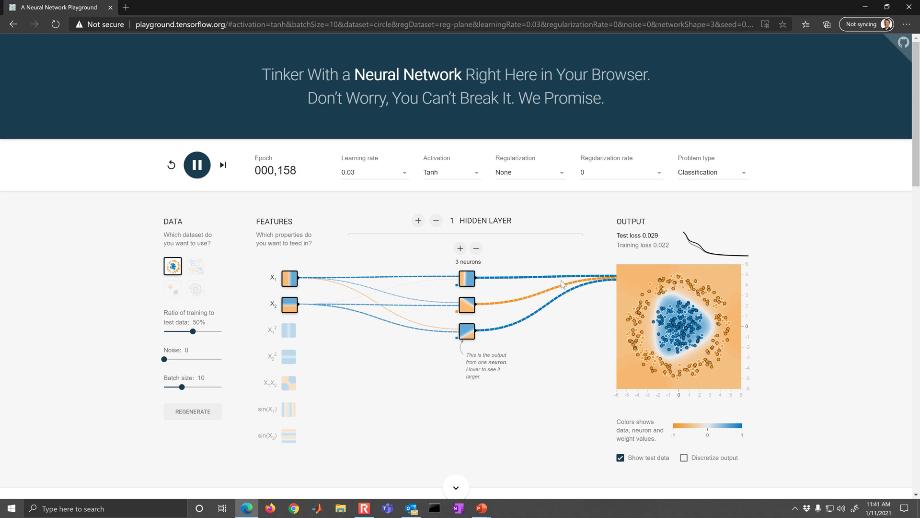
mouse_move(549, 294)
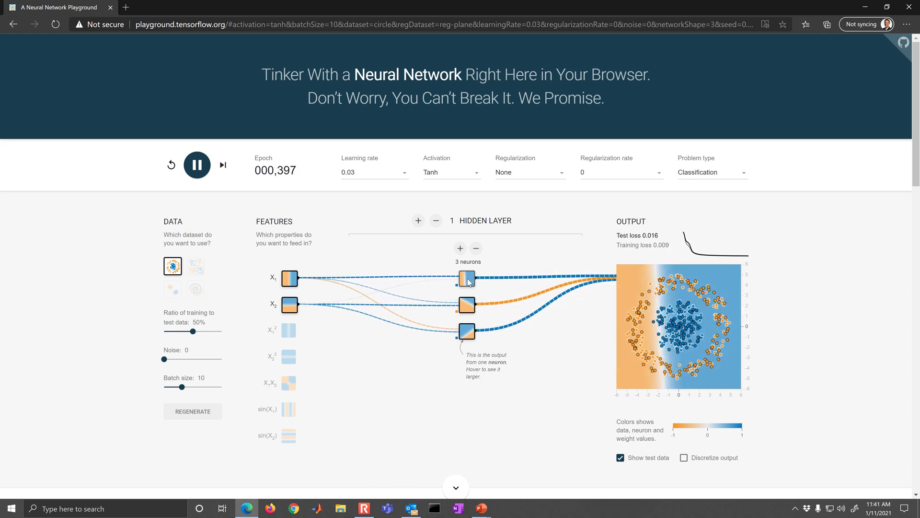
mouse_move(471, 307)
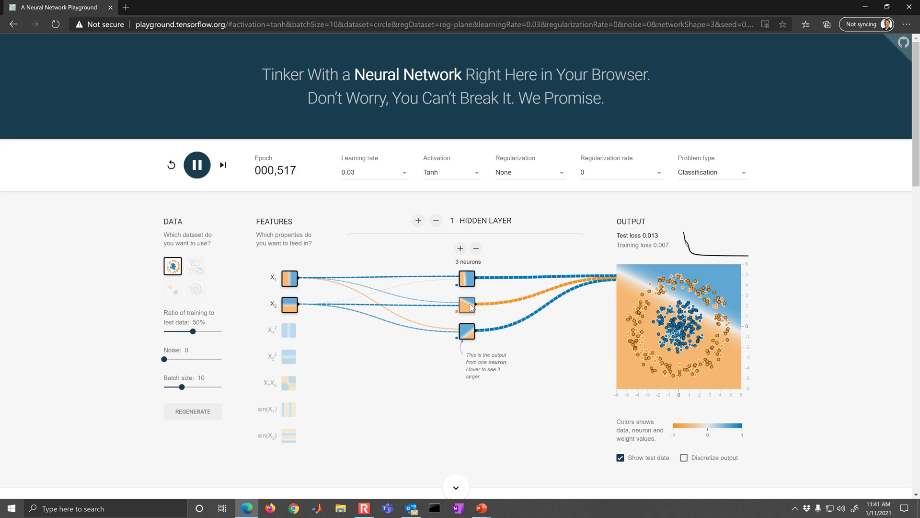
mouse_move(471, 333)
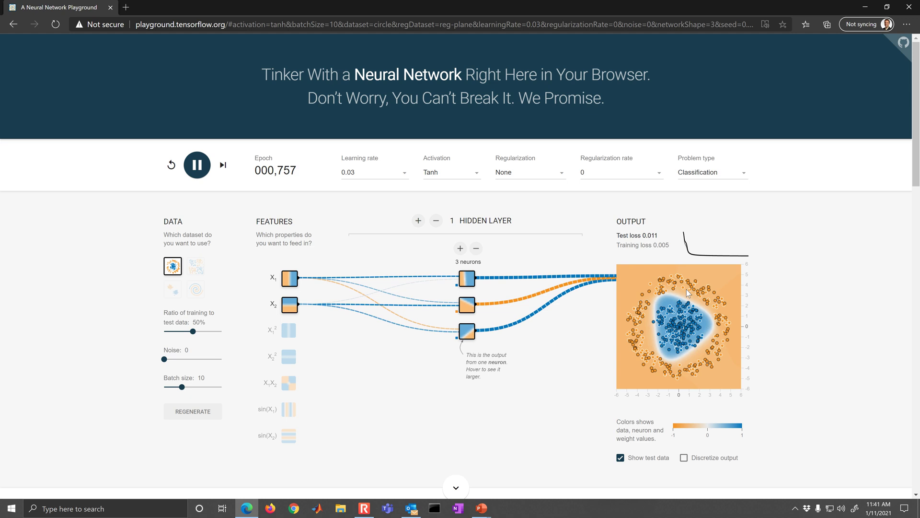
mouse_move(468, 280)
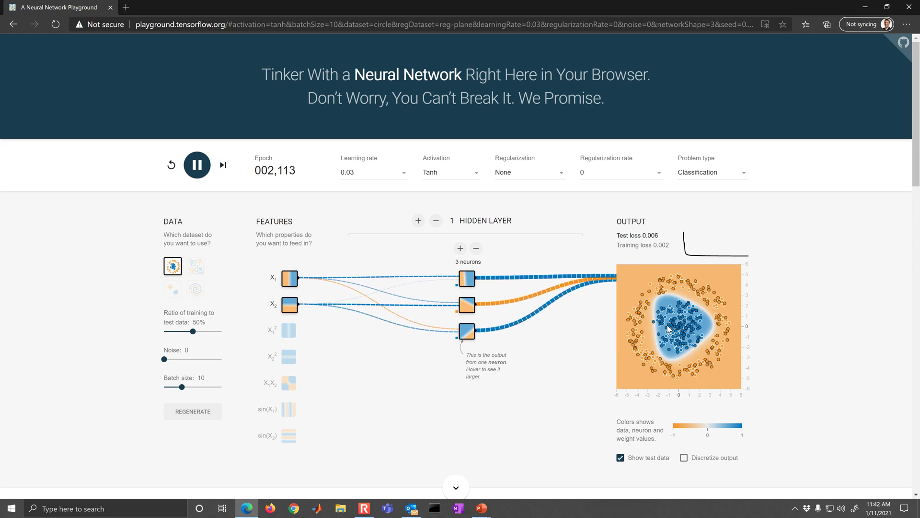
- Switch via XOR to the two-cluster Gaussian dataset and train it to loss 0.000
click(202, 271)
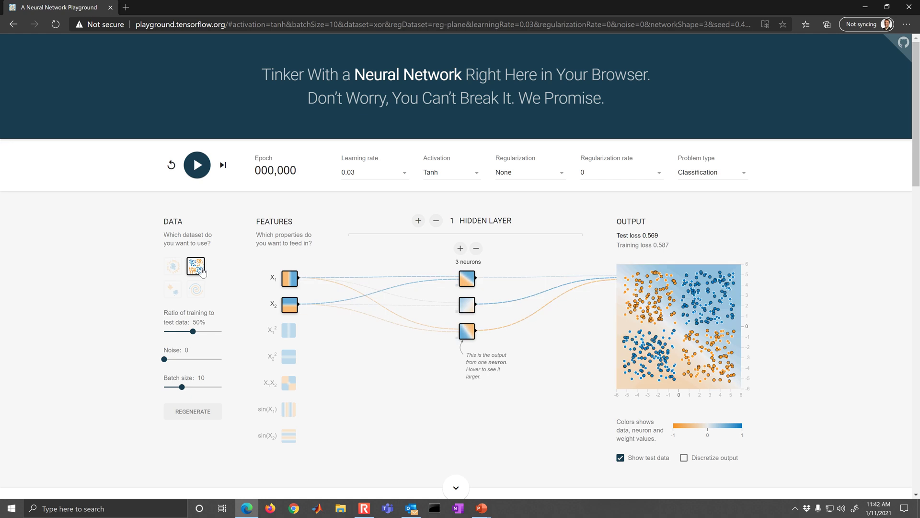
click(171, 297)
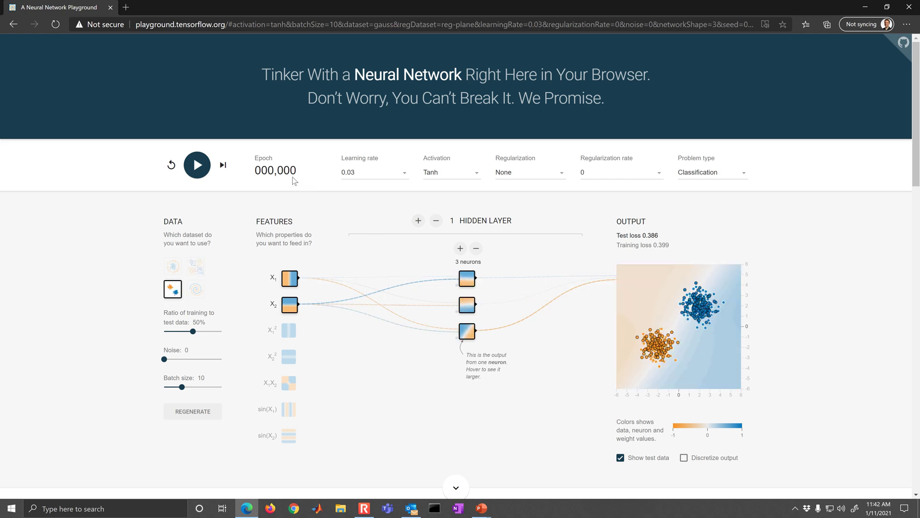
click(198, 166)
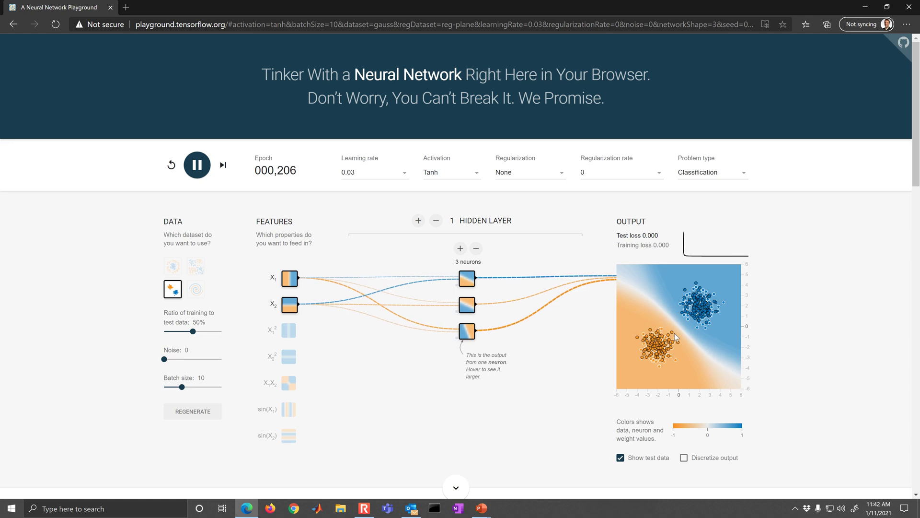
- Load the spiral dataset, set hidden layers of 3, 4 and 3 neurons, and train
click(196, 290)
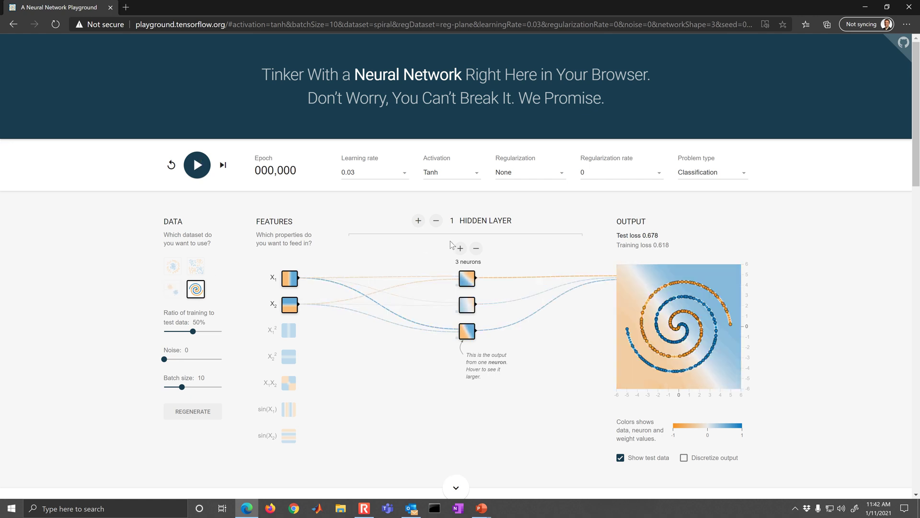
click(418, 221)
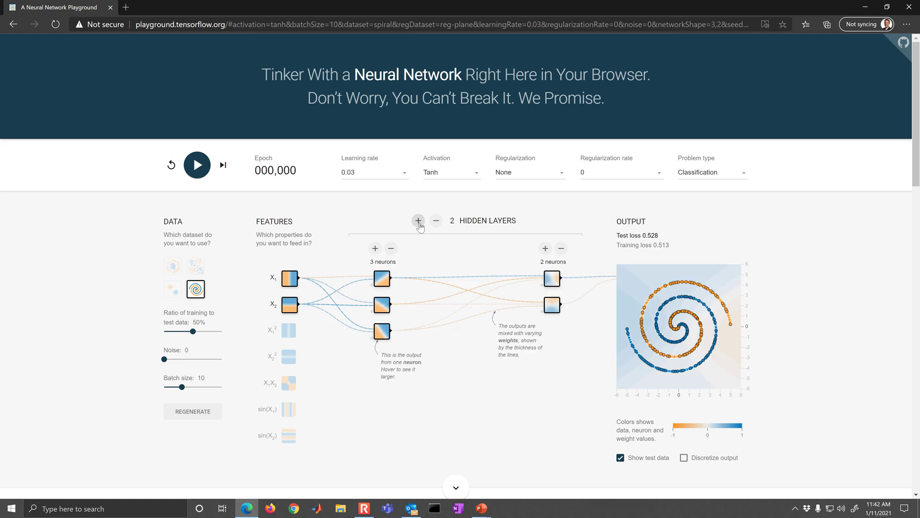
click(418, 222)
double_click(460, 248)
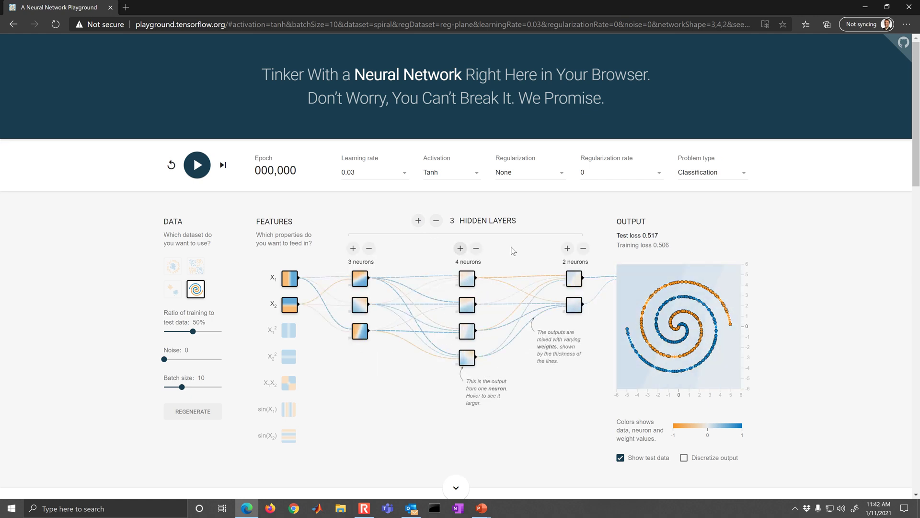
click(567, 249)
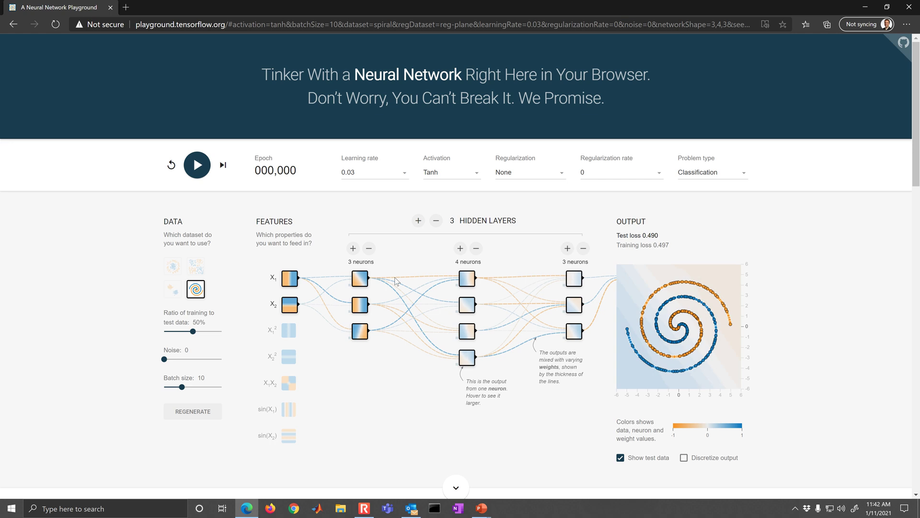
click(202, 172)
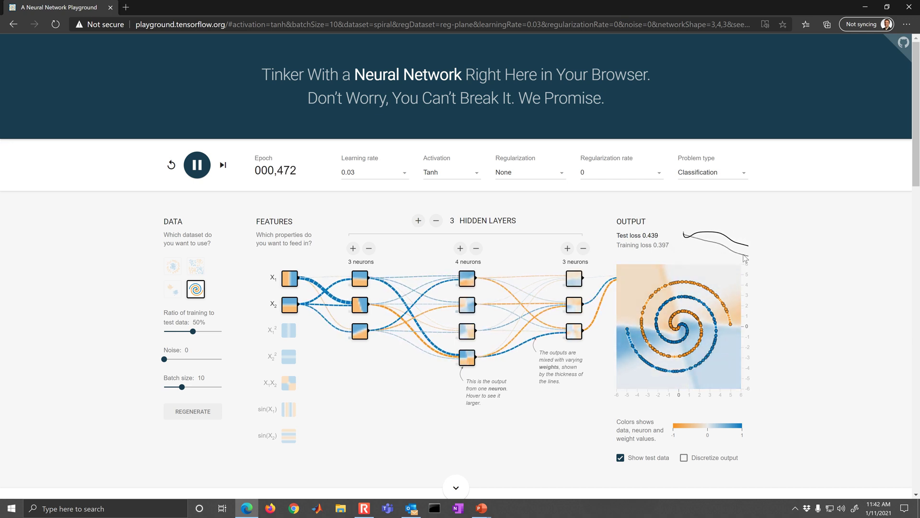
click(447, 173)
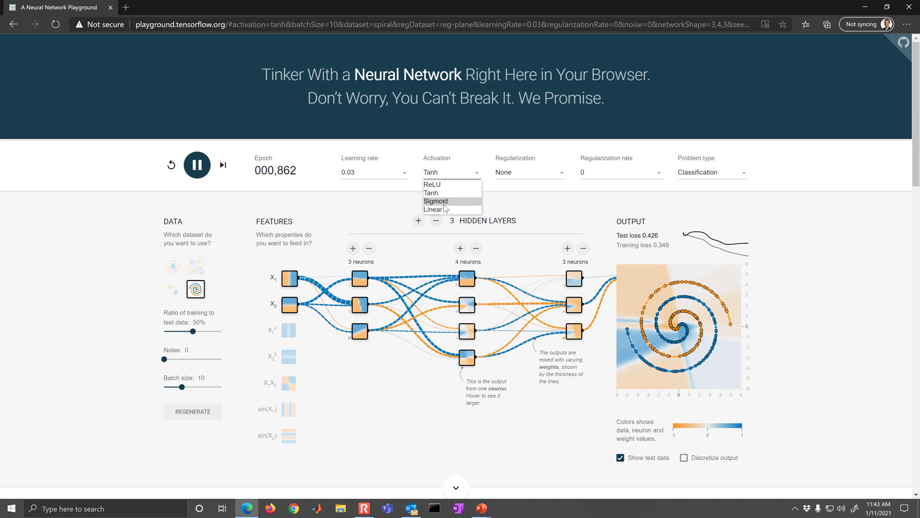
- Keep Tanh activation and let the 3-4-3 network train to test loss 0.368
click(424, 240)
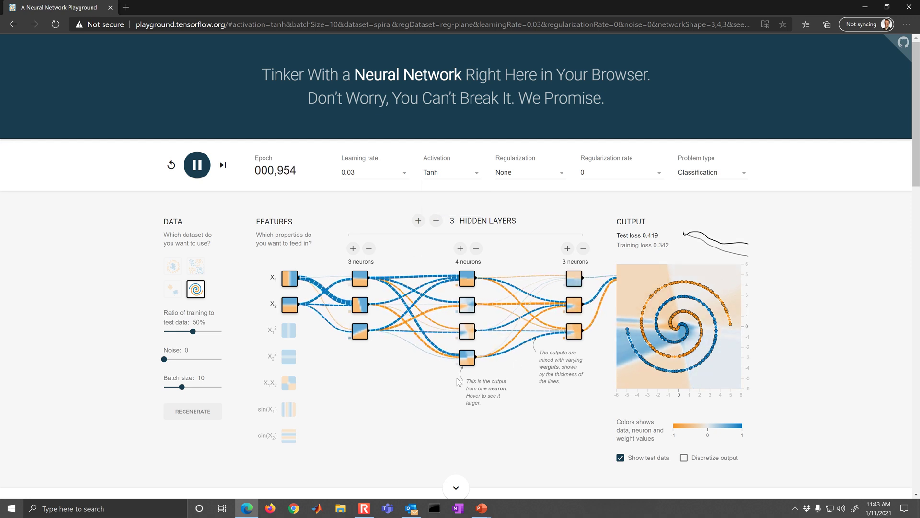
mouse_move(432, 307)
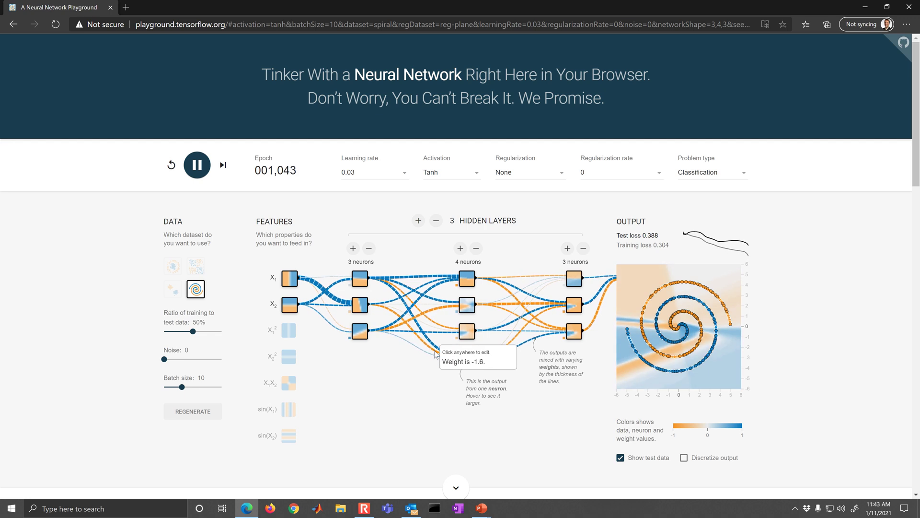
mouse_move(474, 283)
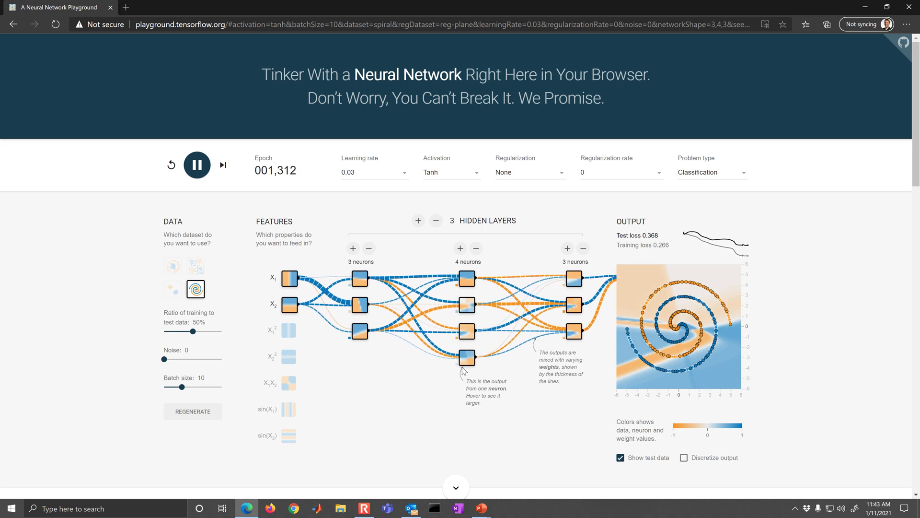
- Add two hidden layers and grow the third to 7 neurons, giving 3, 4, 7, 2, 2
click(419, 221)
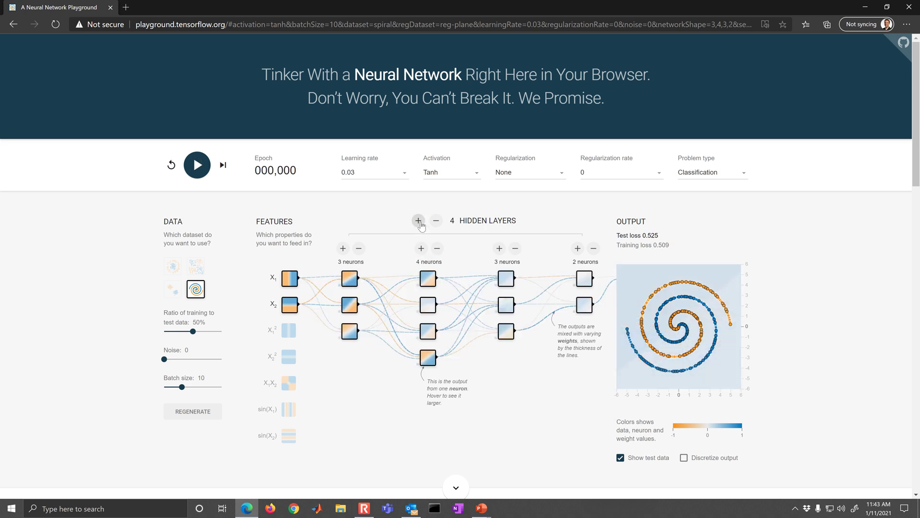
click(418, 221)
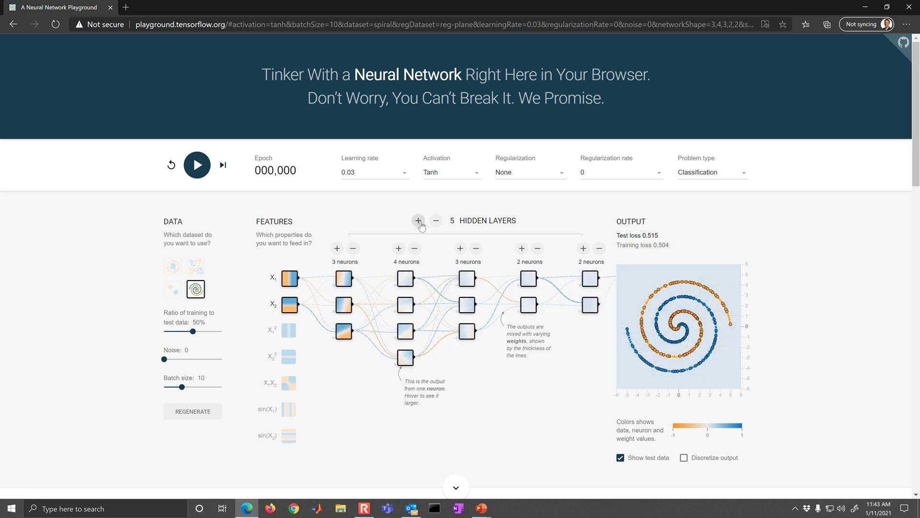
click(460, 248)
click(460, 249)
click(460, 249)
click(461, 249)
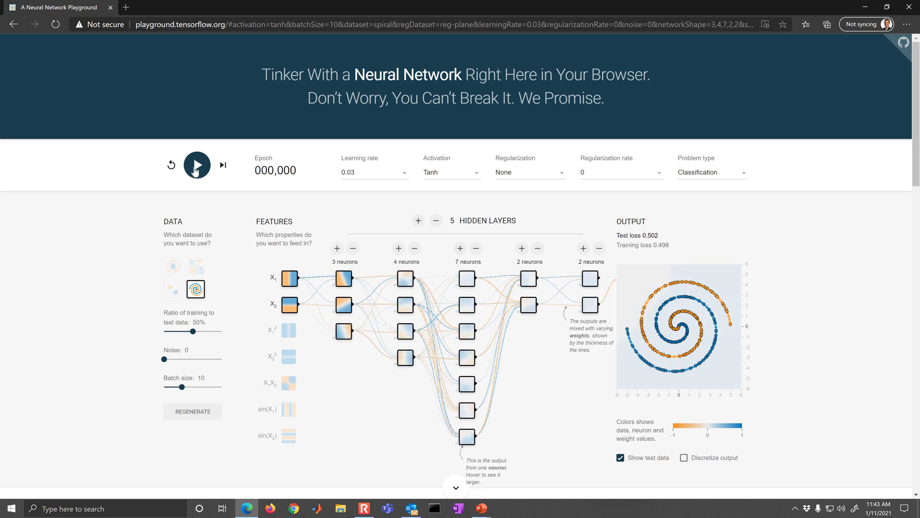
mouse_move(508, 286)
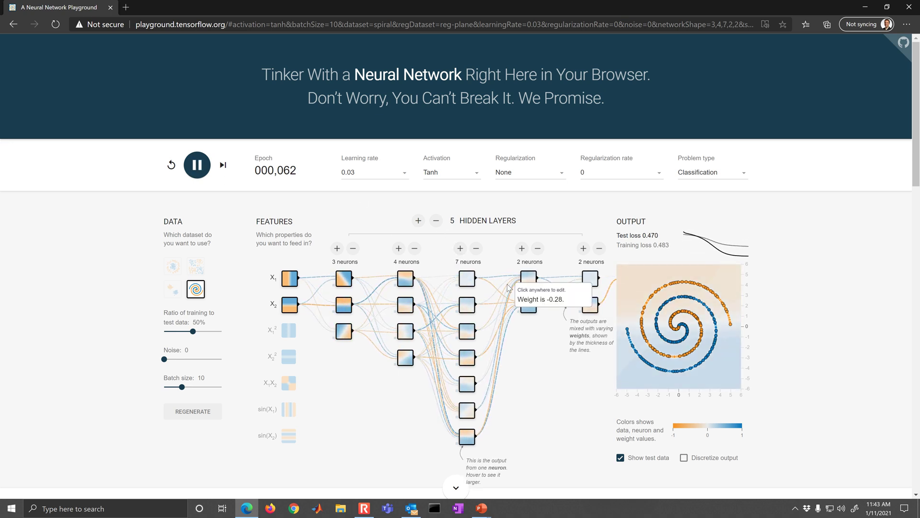
mouse_move(496, 329)
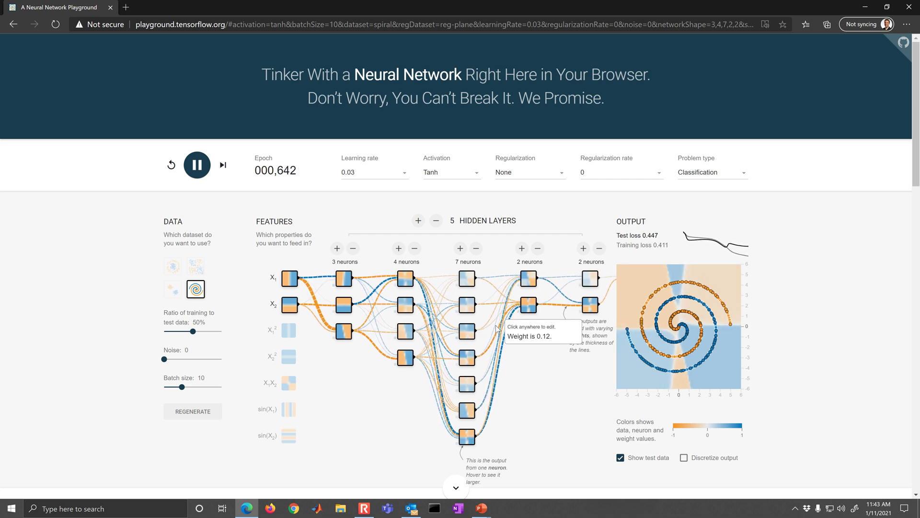
- Switch the spiral network's activation to ReLU and start training
click(437, 173)
click(434, 185)
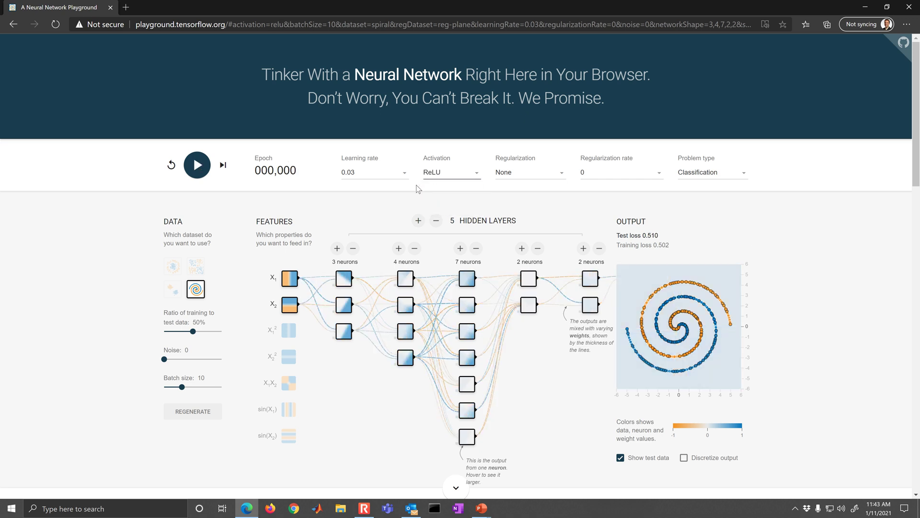
click(194, 165)
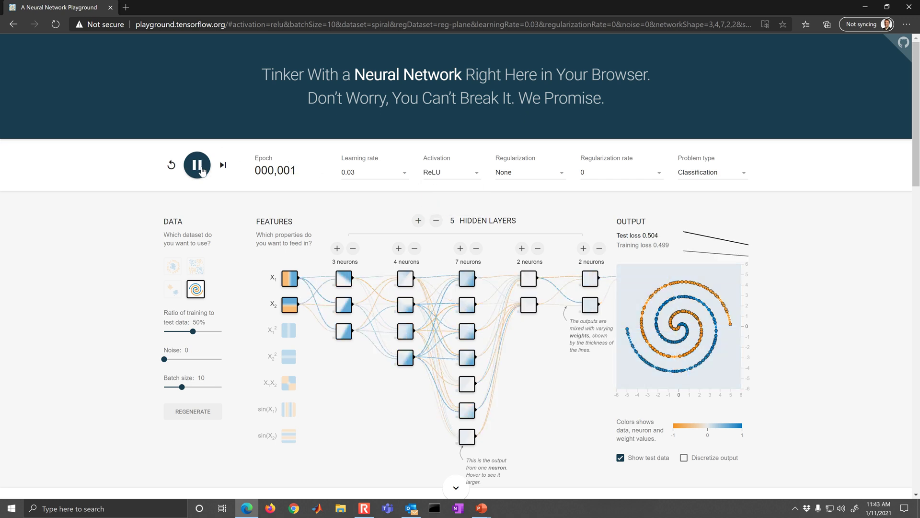
- Widen the hidden layers to 4, 4, 7, 4, 4 neurons and retrain until loss reaches 0.191
click(522, 248)
click(522, 248)
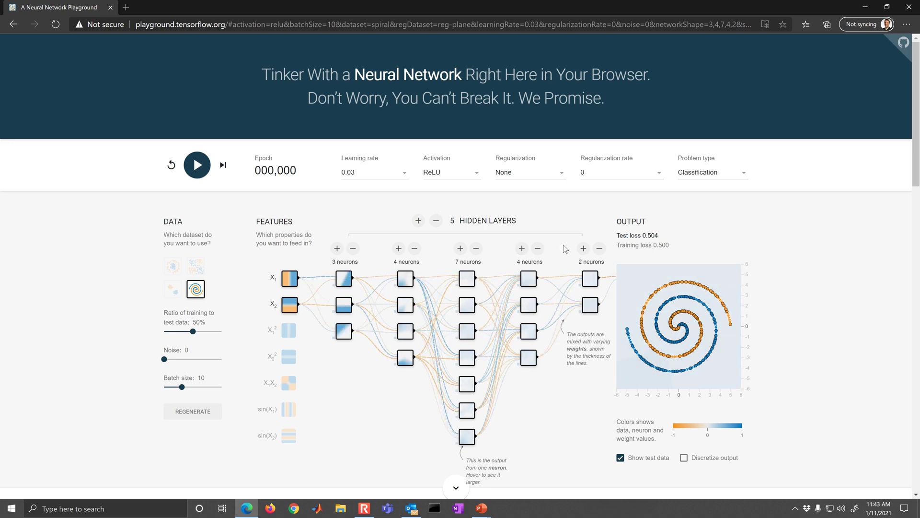
click(583, 248)
click(584, 249)
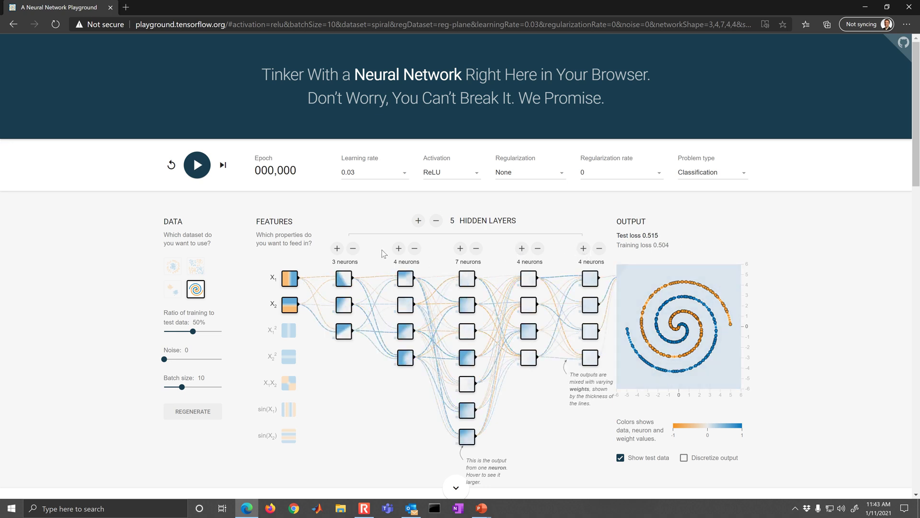
click(337, 248)
click(188, 166)
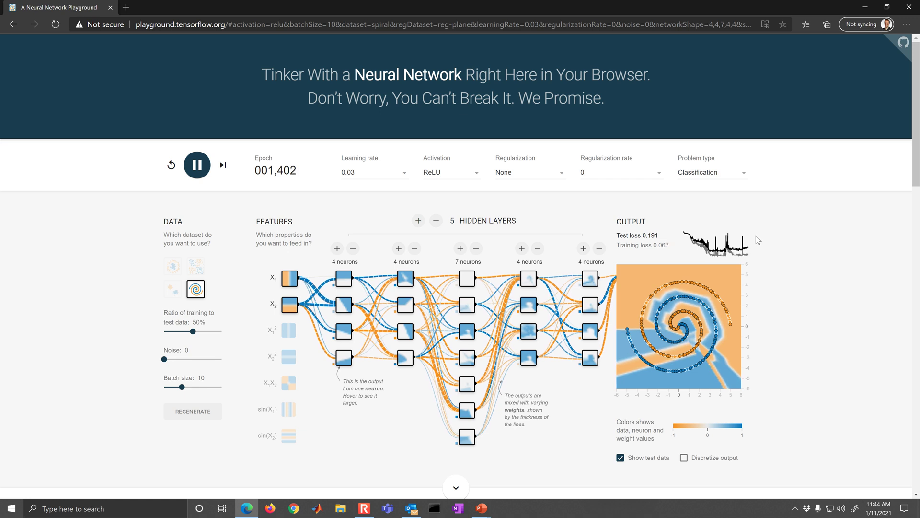
- Set the problem type to Regression and remove four hidden layers, keeping one 4-neuron layer
click(721, 177)
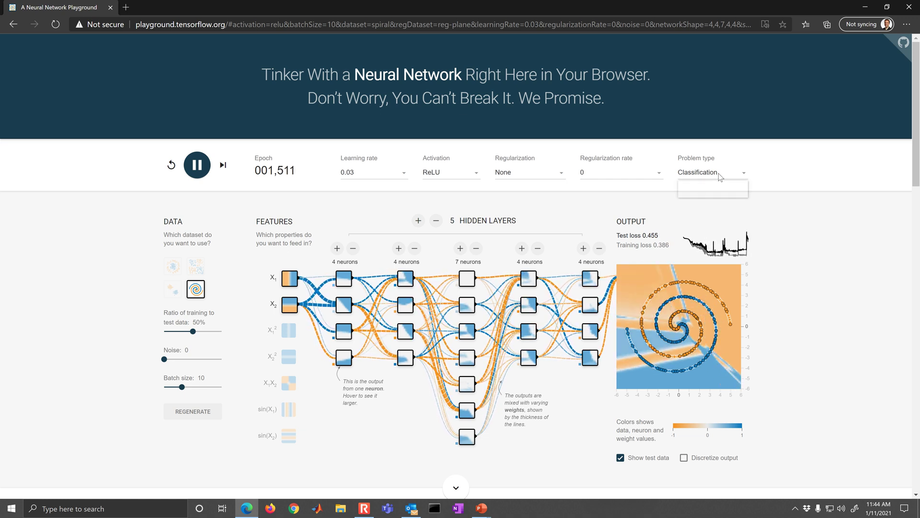
click(710, 190)
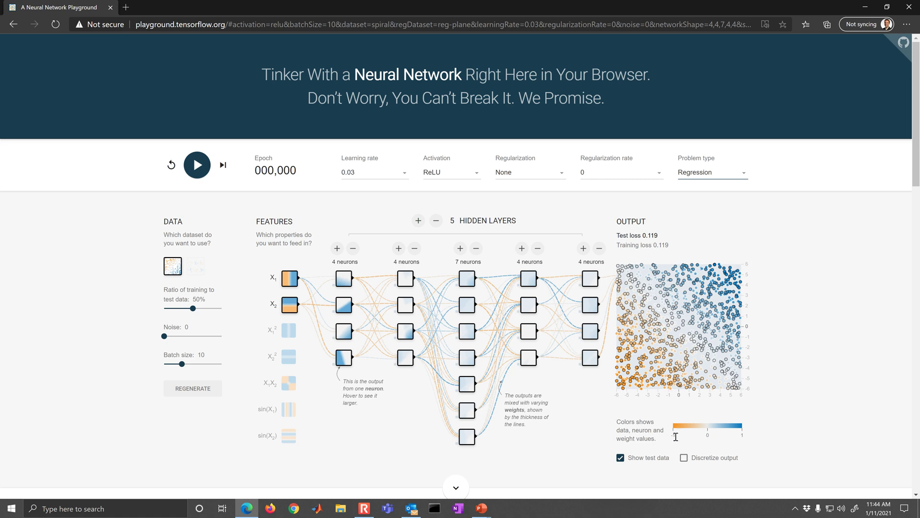
click(437, 222)
click(436, 221)
click(436, 221)
click(436, 221)
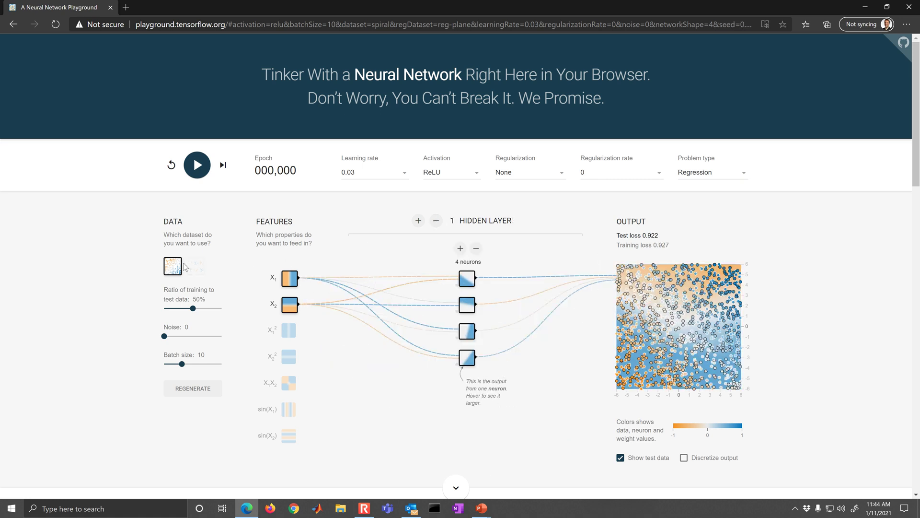
- Use Tanh activation and train the regression network to 0.000 test loss
click(435, 174)
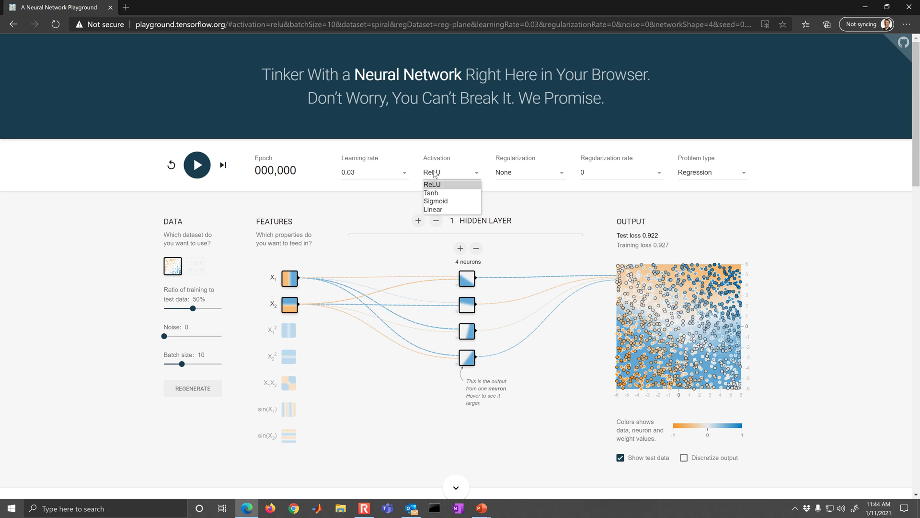
click(437, 195)
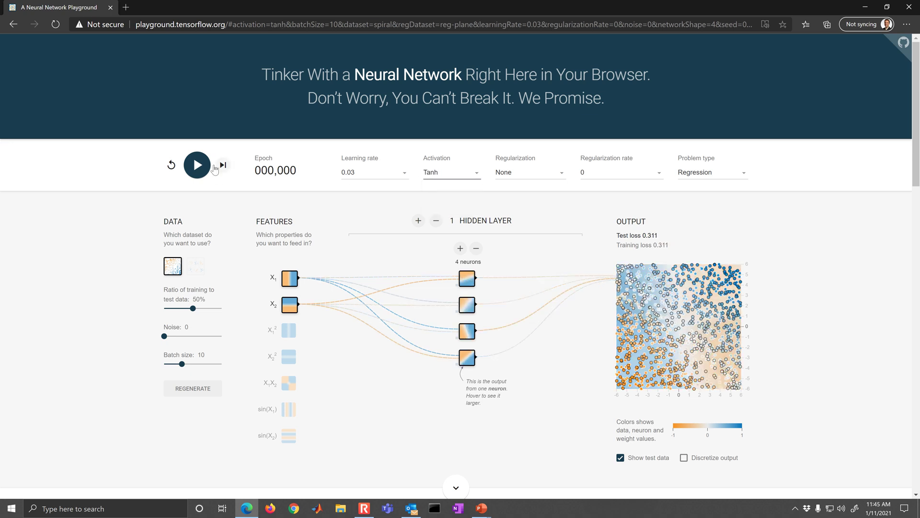
click(198, 168)
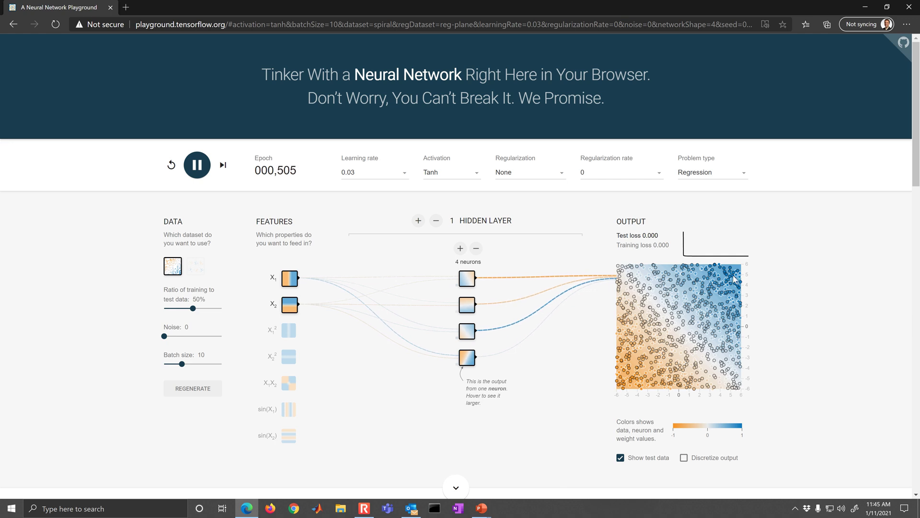
- Reduce the hidden layer to 2 neurons and train the regression network
click(475, 250)
click(475, 251)
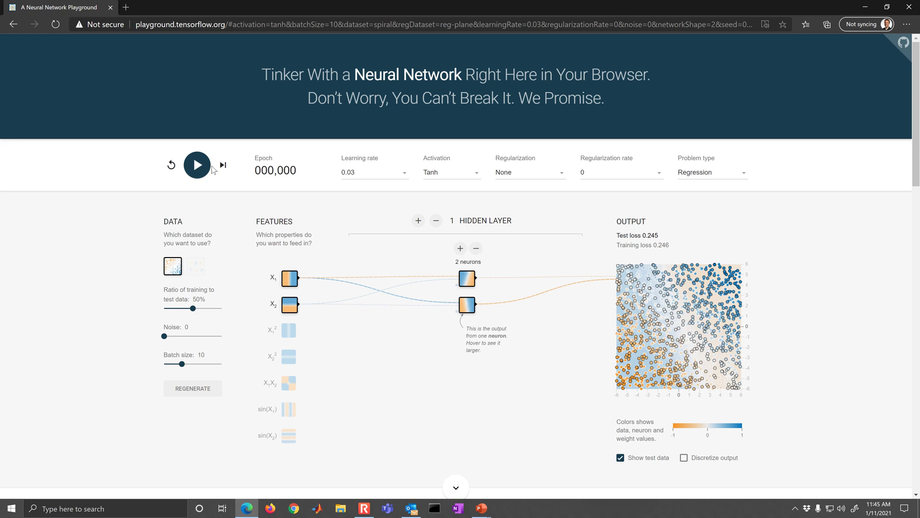
click(199, 168)
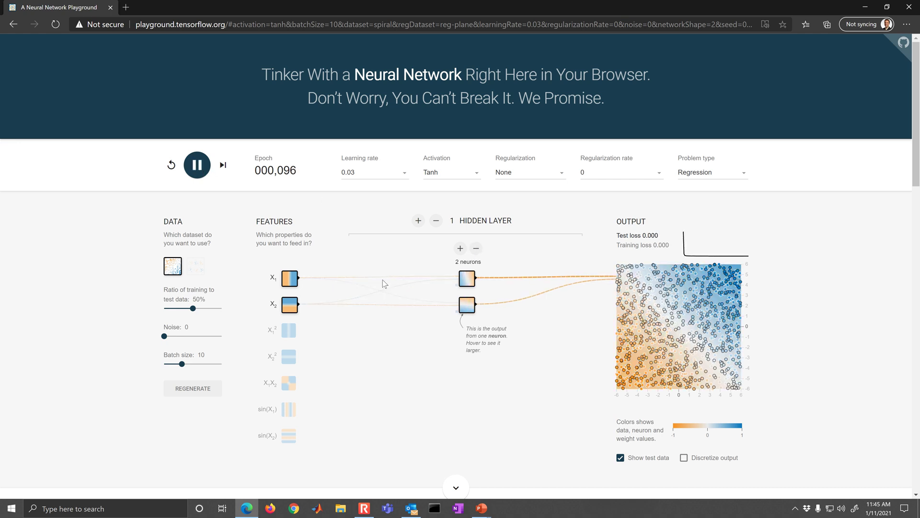
- Retrain with only X1 as input, then restore X2 and retrain to 0.000 test loss
click(289, 304)
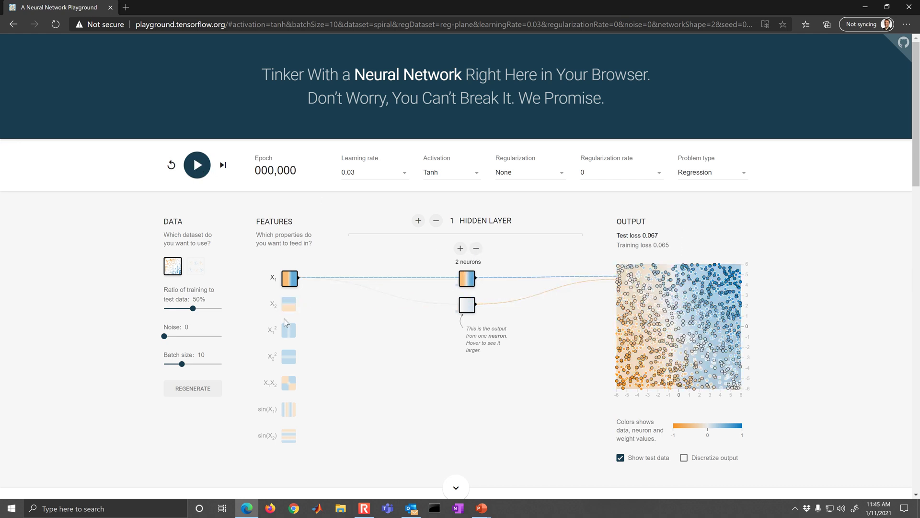
click(199, 172)
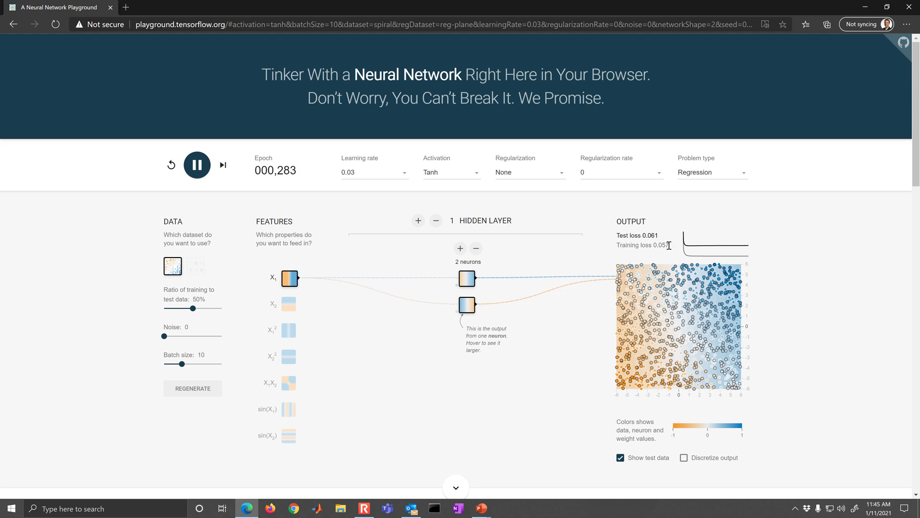
mouse_move(468, 308)
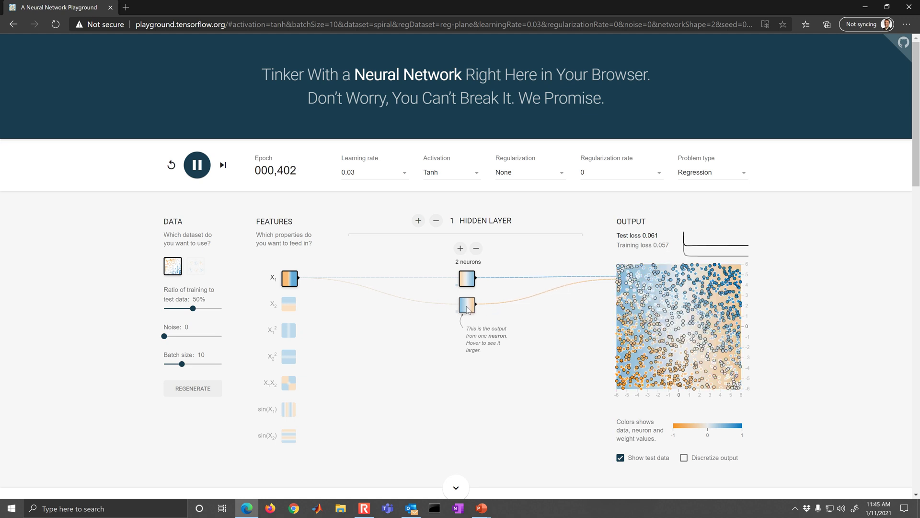
click(290, 304)
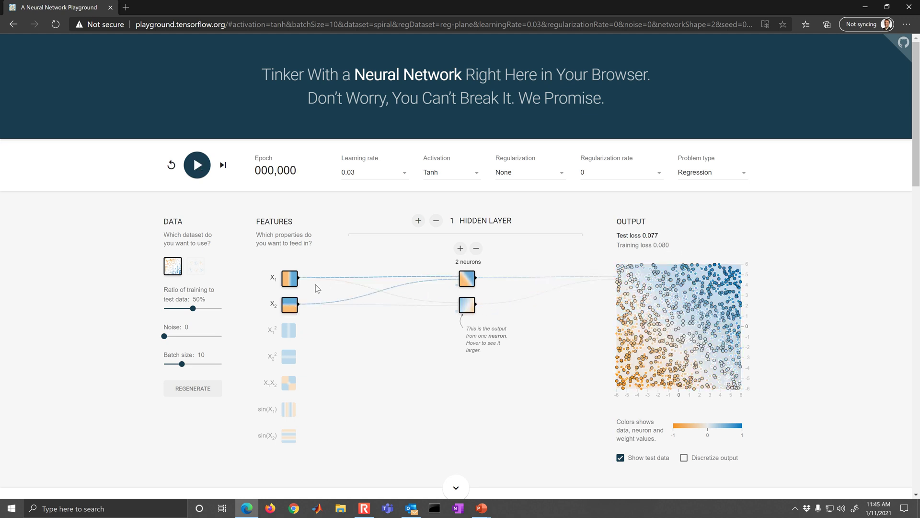
click(194, 165)
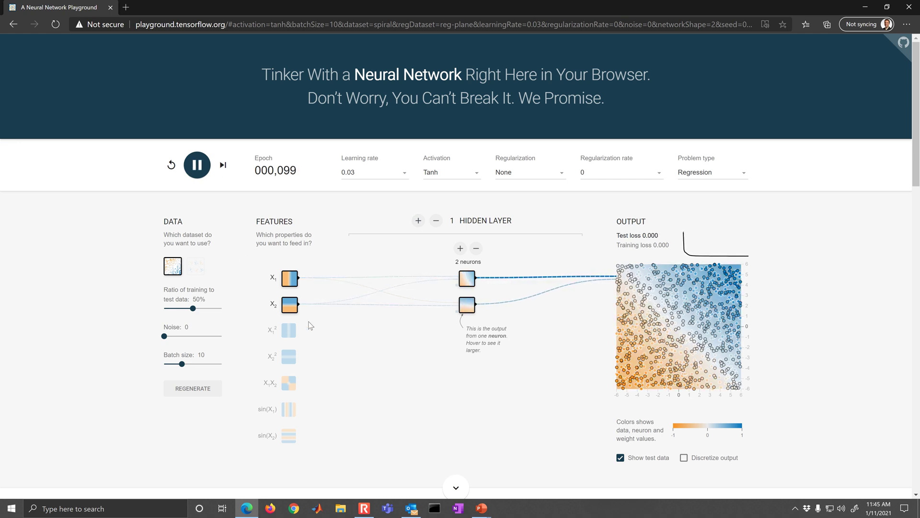